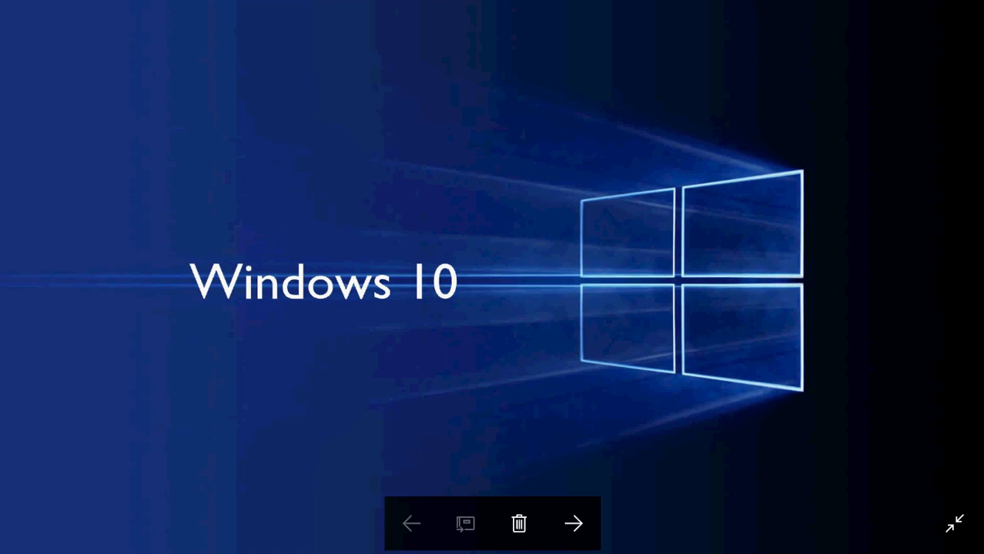
# Take the Windows 10 wallpaper out of full screen in Photos and stop the CamStudio recording
pyautogui.click(954, 524)
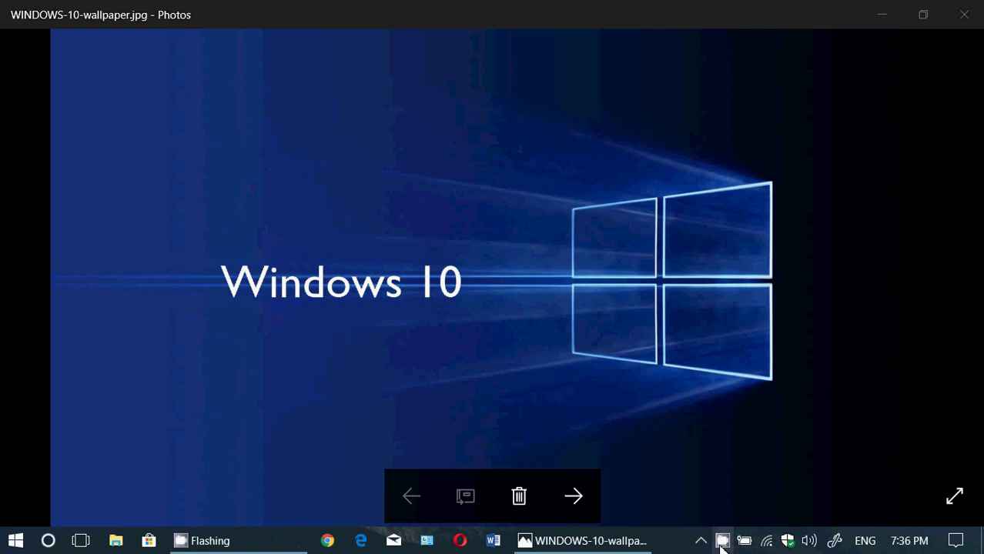
pyautogui.click(722, 544)
pyautogui.click(626, 507)
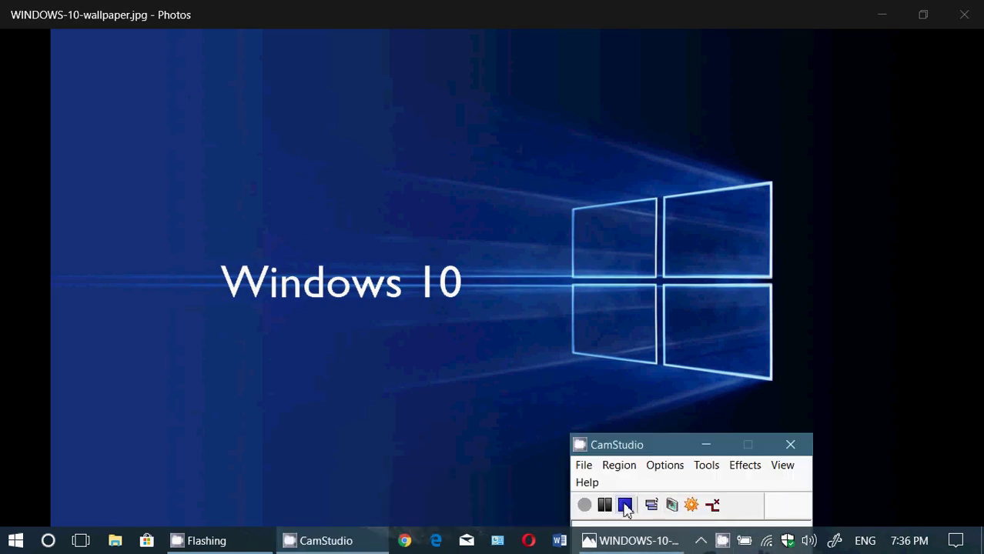